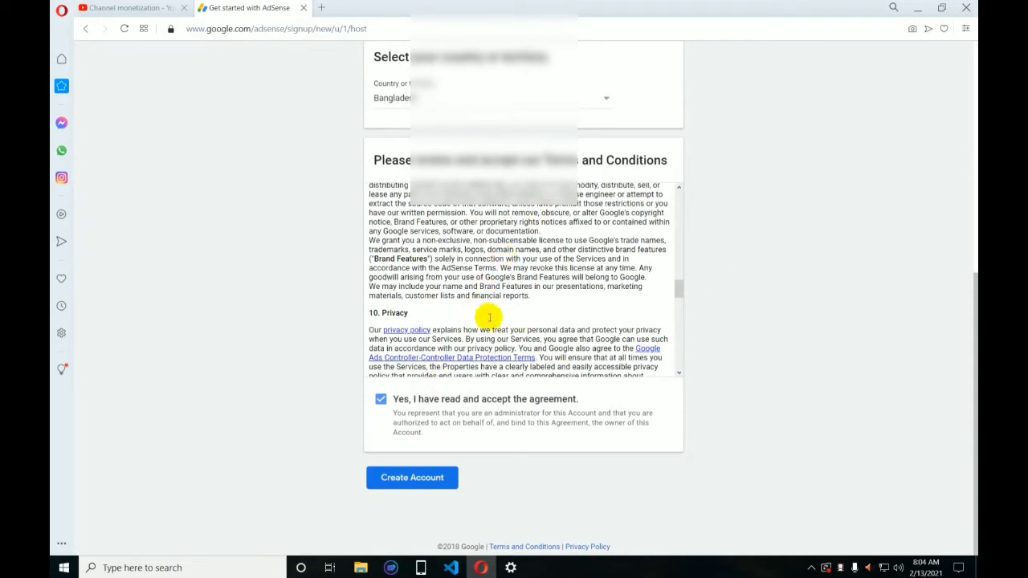
Accept the AdSense Terms and Conditions with Bangladesh as the country and create the account.
scroll(473, 249, "down", 10)
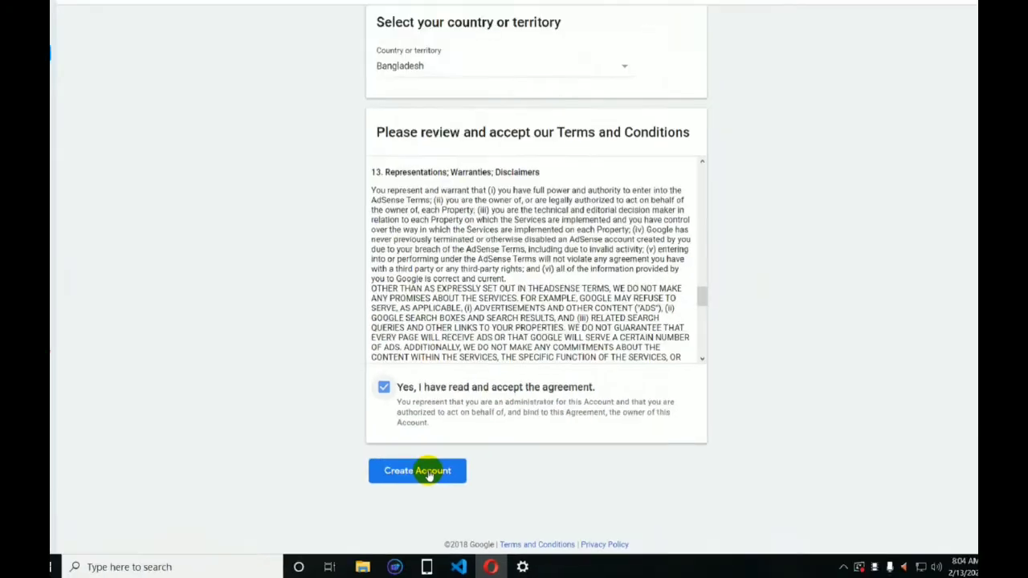
left_click(514, 382)
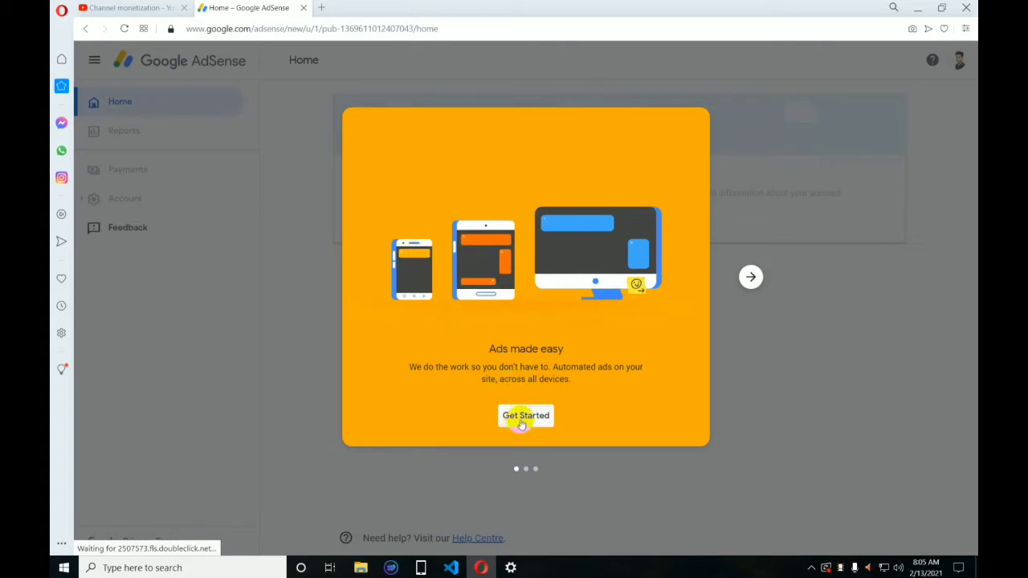
Go through the two 'Ads made easy' welcome slides and choose Get Started.
left_click(750, 278)
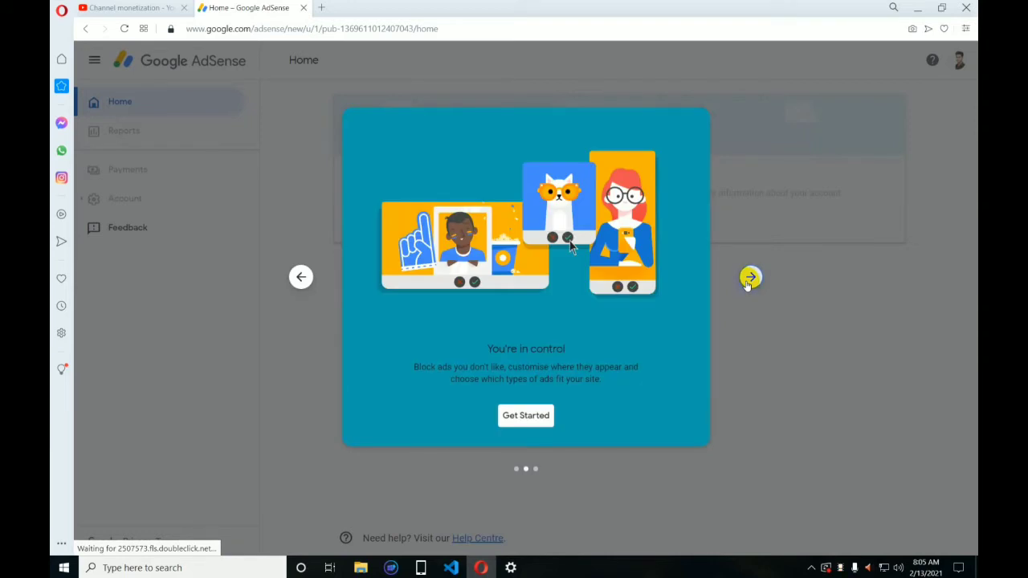
left_click(749, 278)
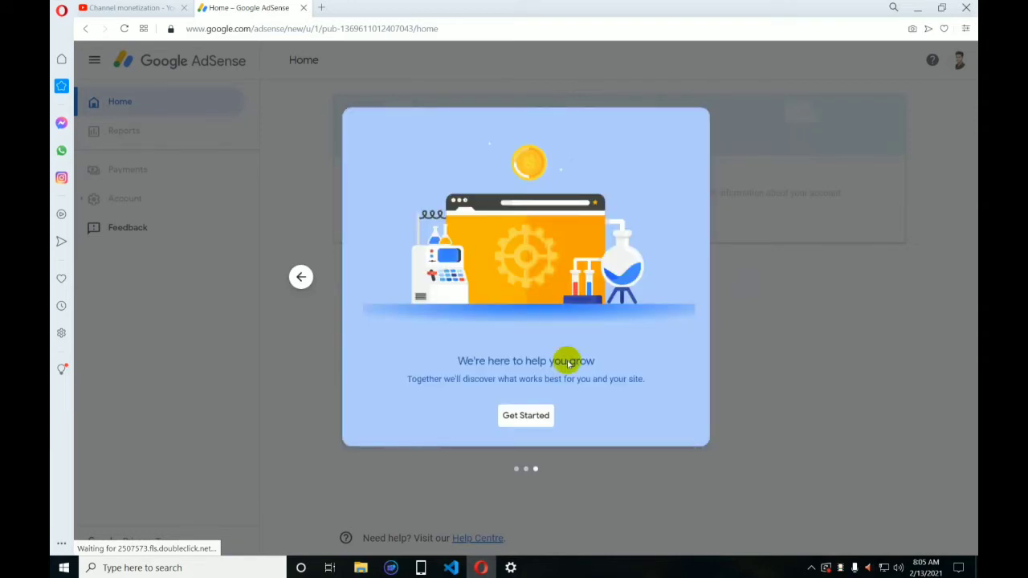
left_click(517, 415)
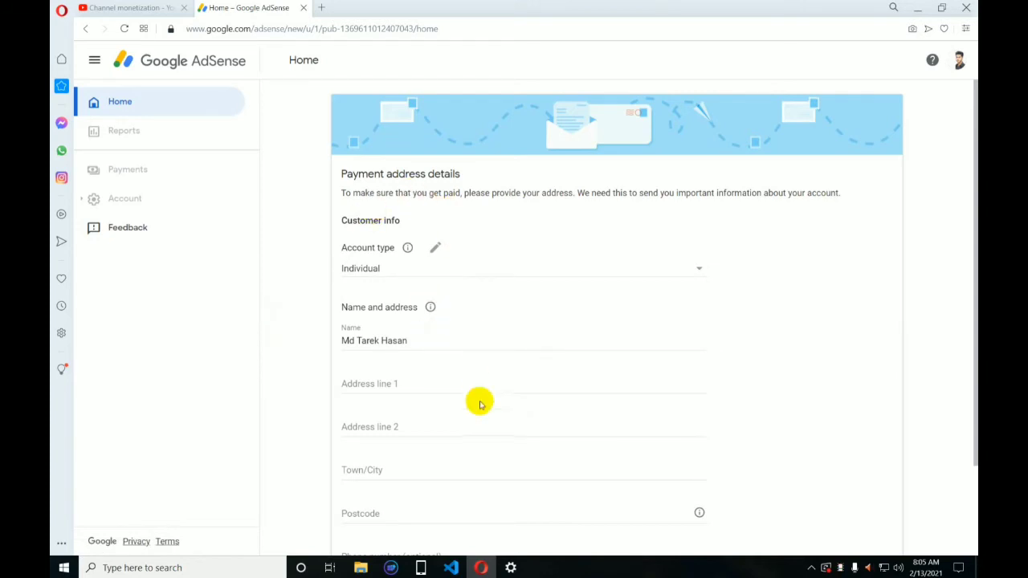
Choose Individual in the Account type dropdown of the payment address form.
scroll(479, 378, "down", 2)
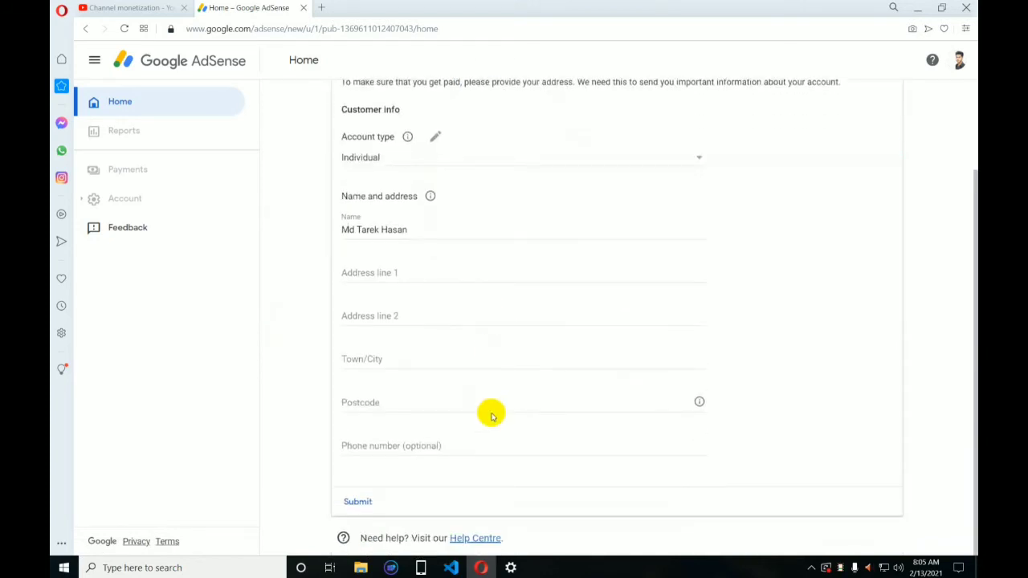
scroll(491, 315, "up", 1)
scroll(491, 315, "up", 1)
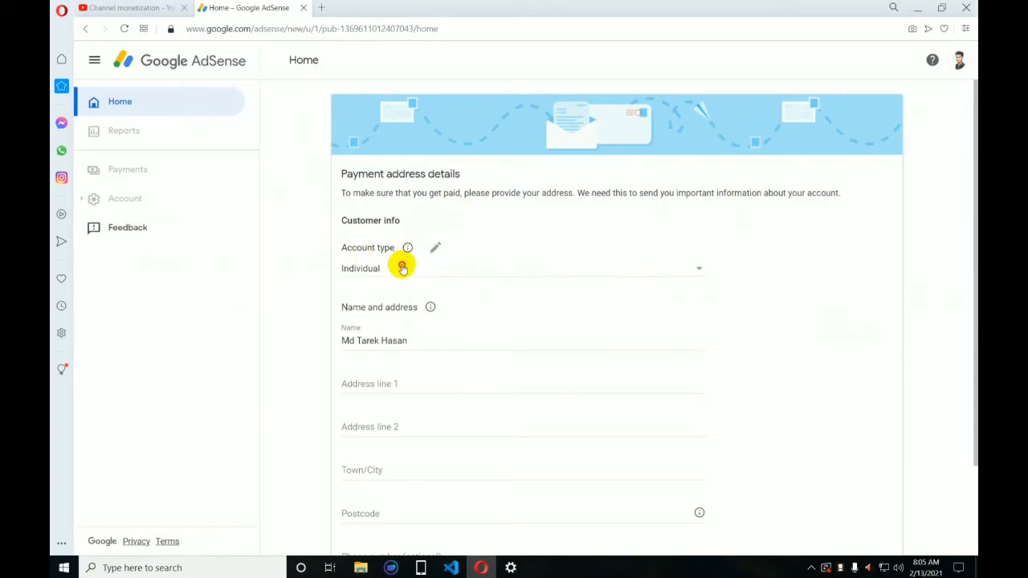
left_click(402, 269)
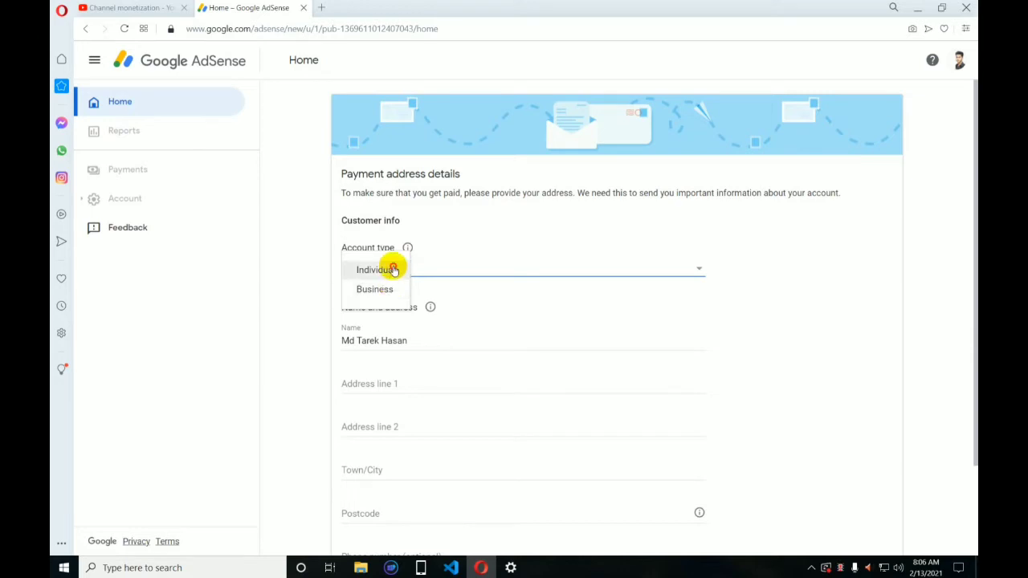
left_click(393, 270)
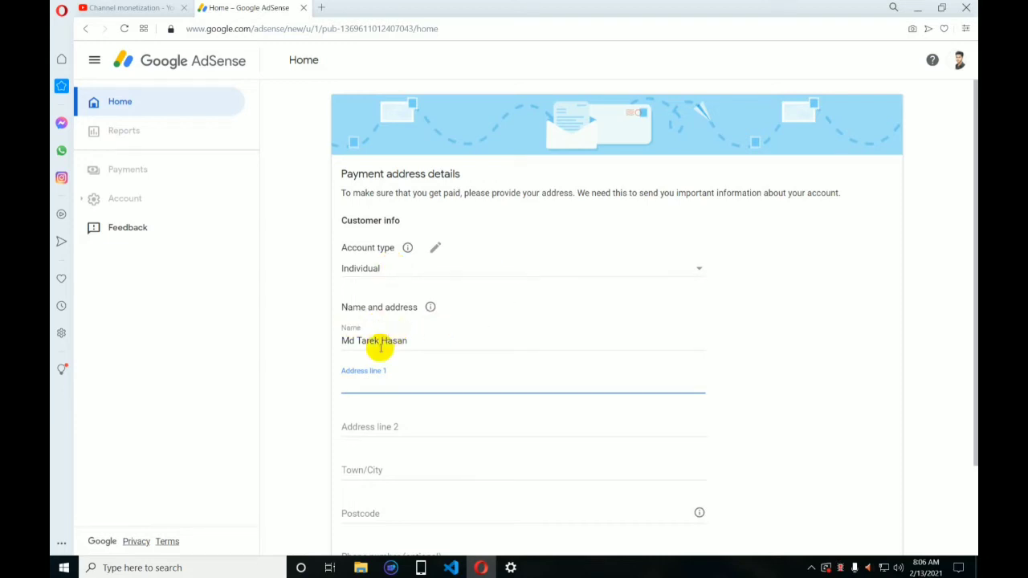
Check the prefilled account holder name in the Name field.
left_click(419, 341)
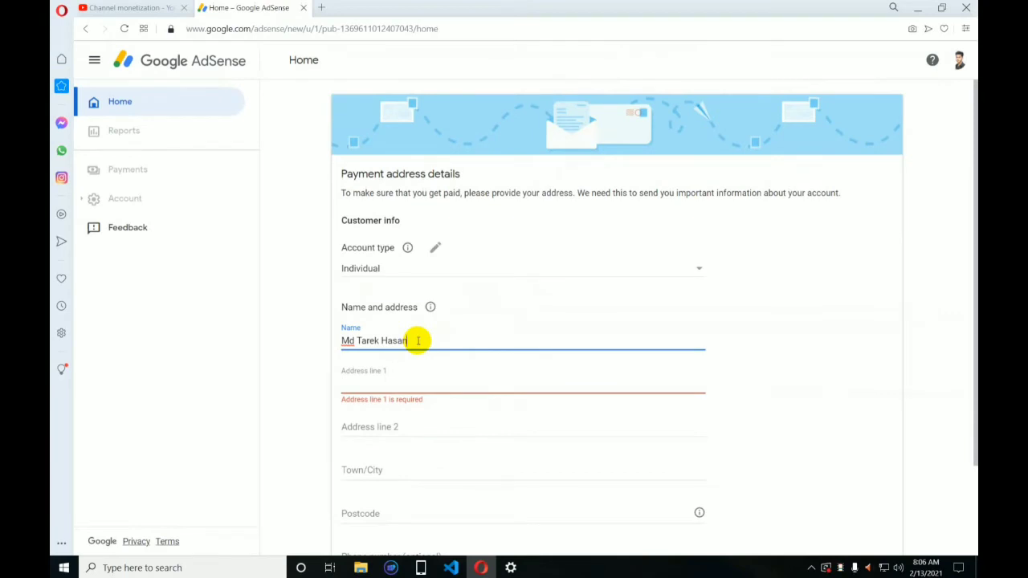
left_click_drag(418, 340, 358, 341)
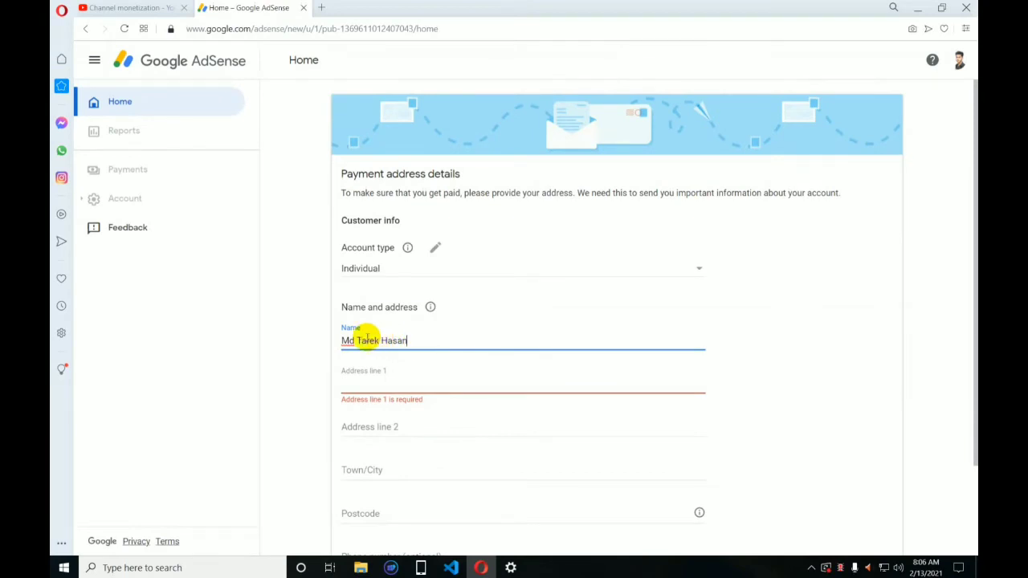
left_click_drag(426, 342, 330, 341)
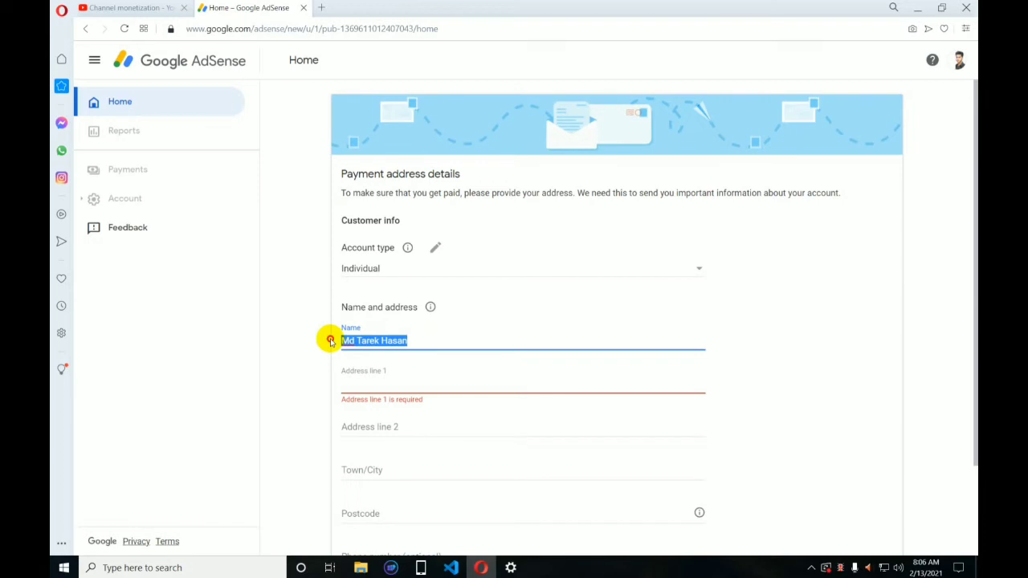
left_click(415, 340)
Enter the account holder's address in Address line 1, Address line 2 and Town/City.
scroll(526, 348, "down", 2)
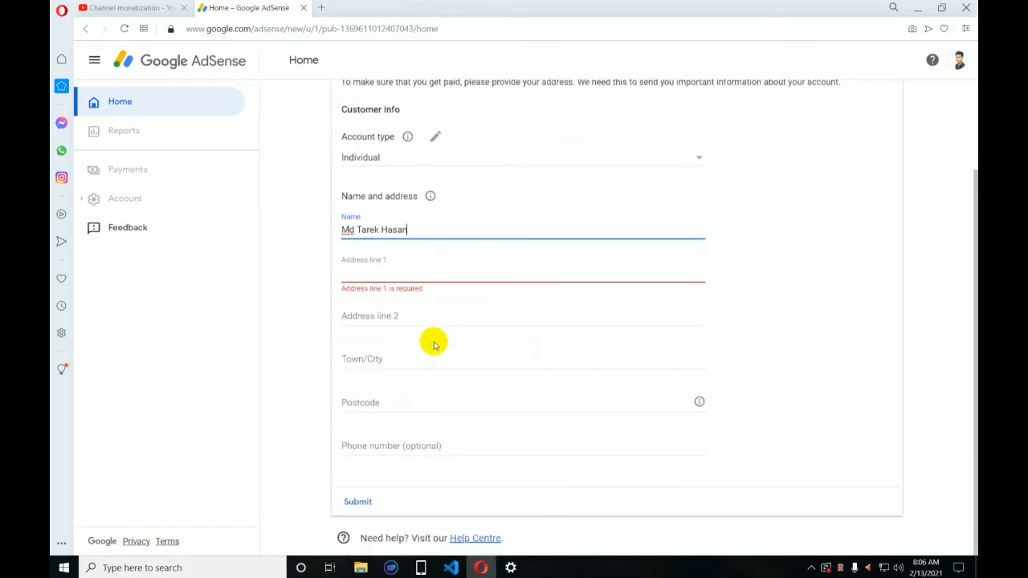
left_click(347, 275)
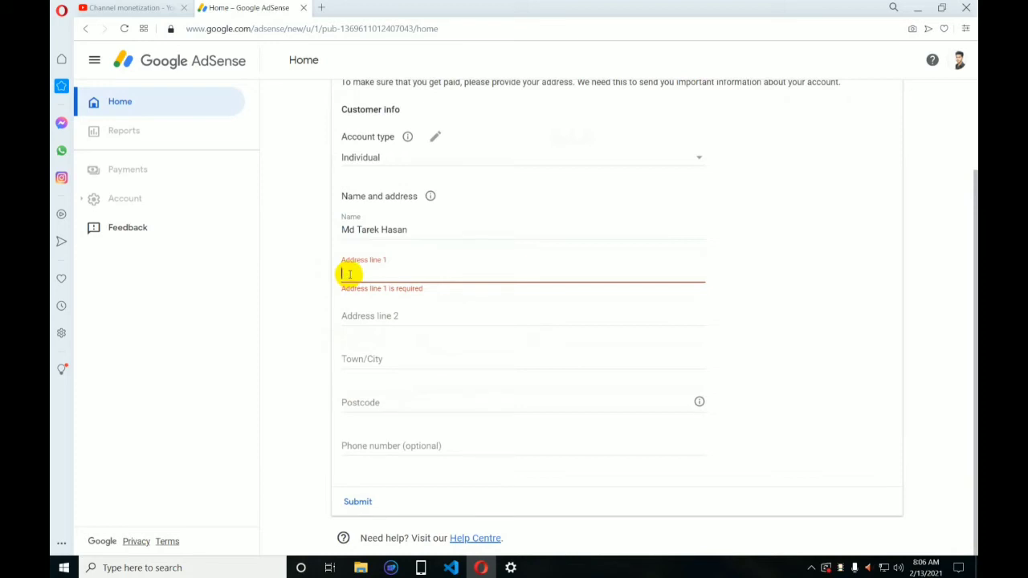
type("vill")
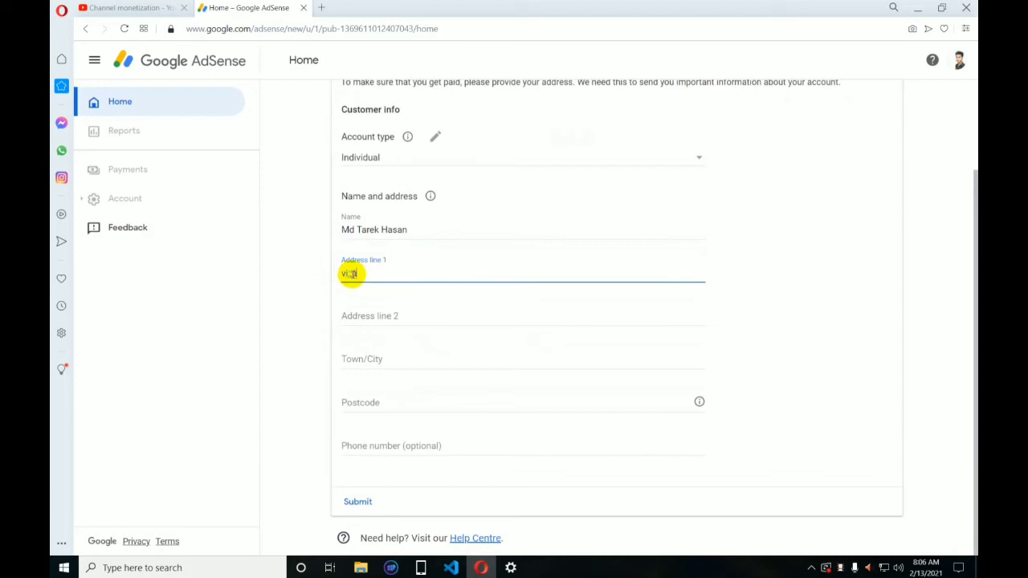
key("BackSpace")
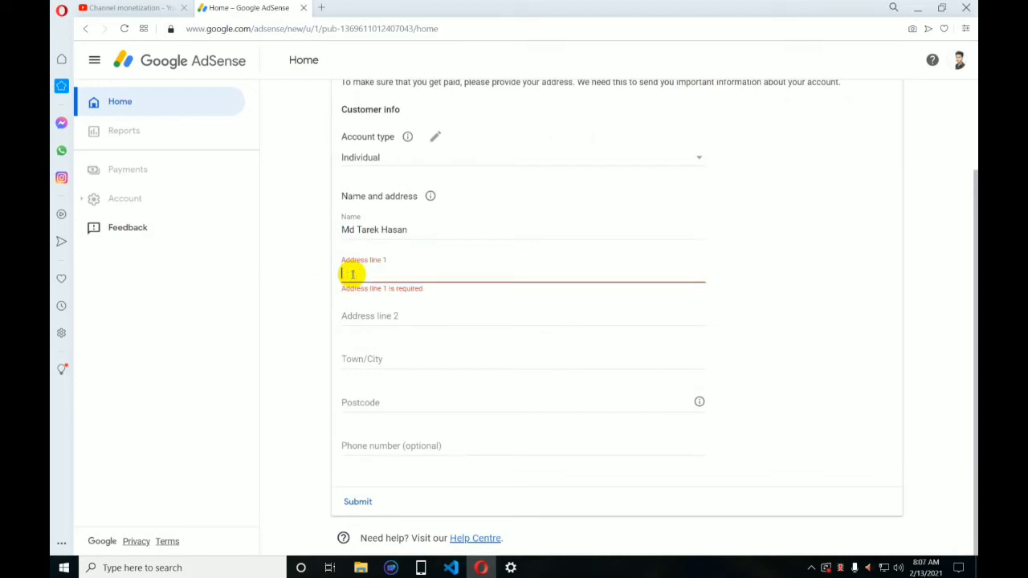
type("Vo")
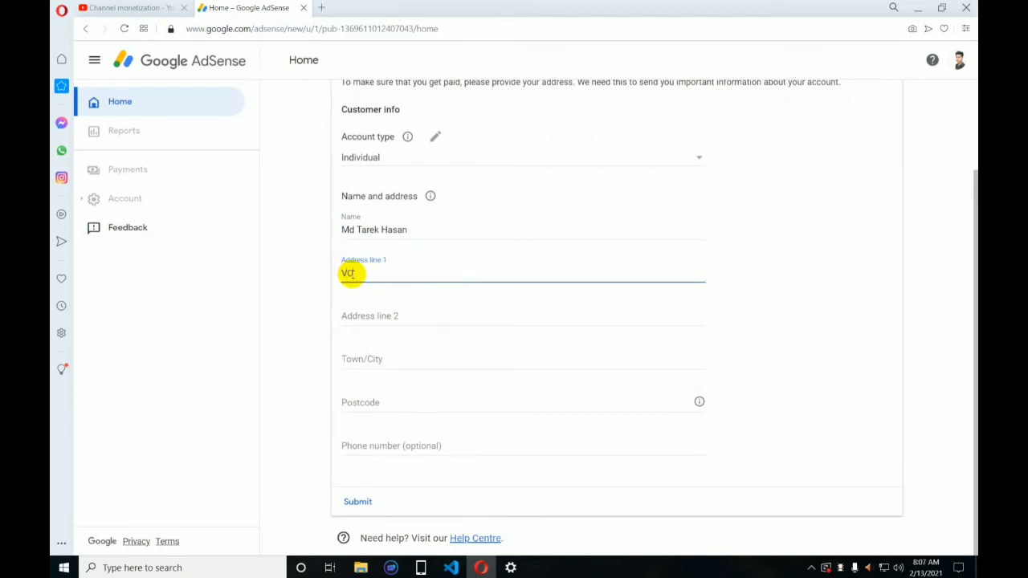
key("BackSpace")
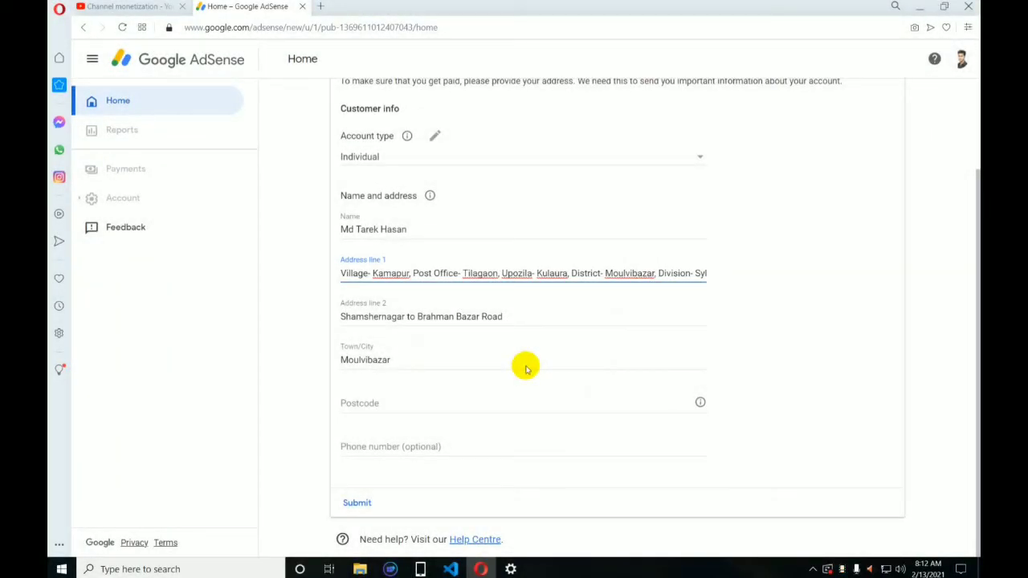
left_click(347, 404)
left_click(347, 405)
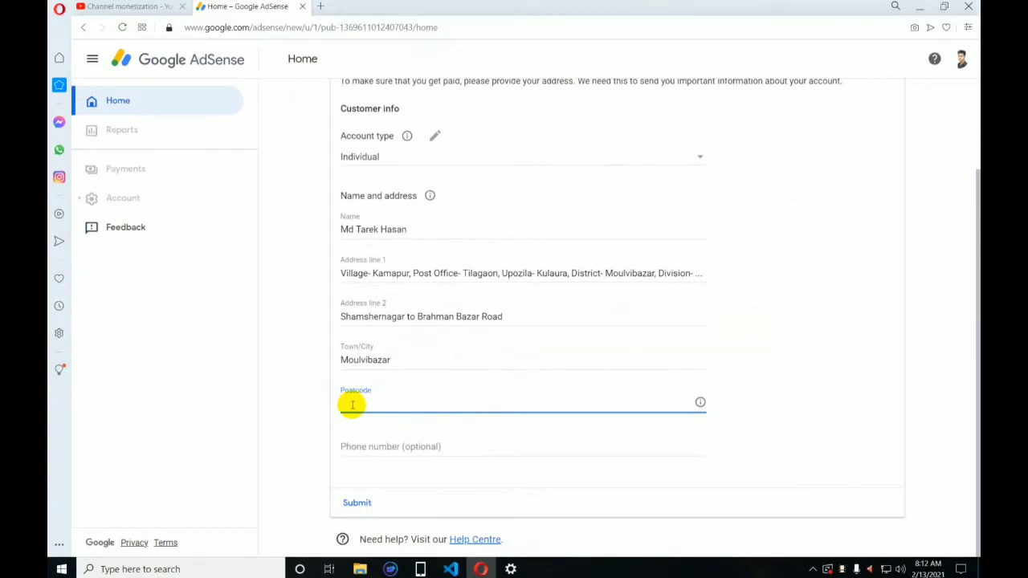
Enter the postcode and the optional phone number in the payment form.
type("32")
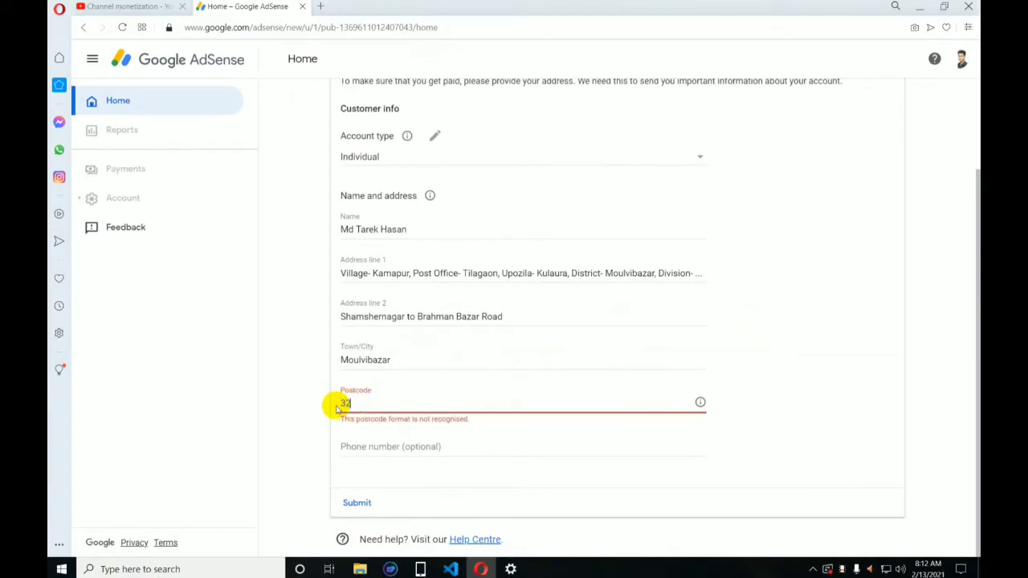
type("31")
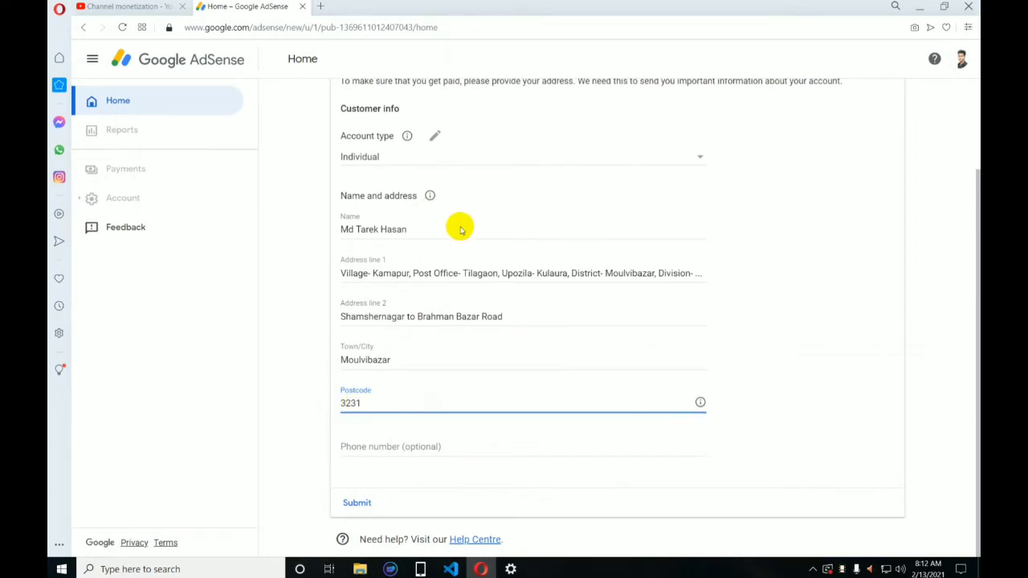
left_click(382, 446)
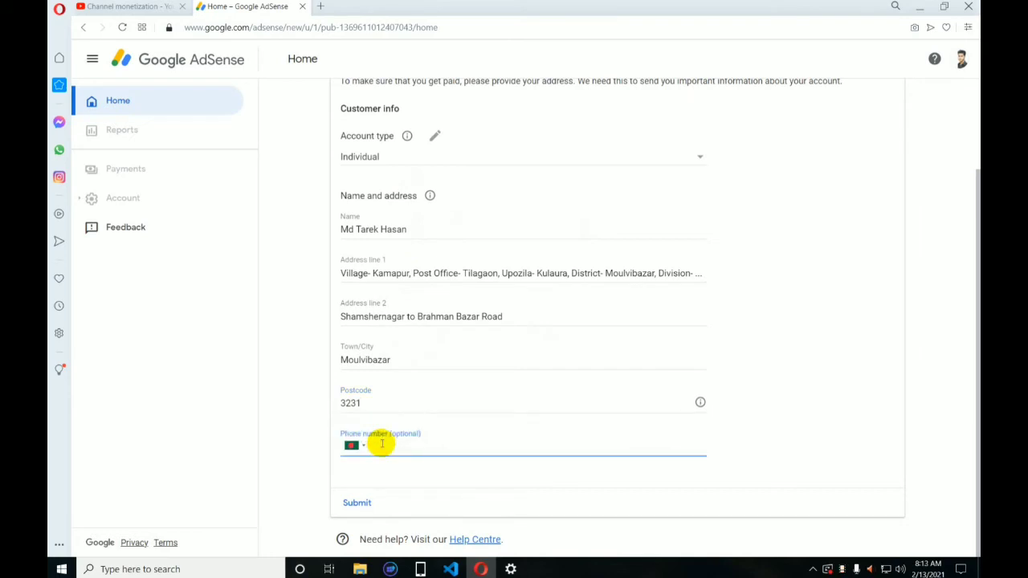
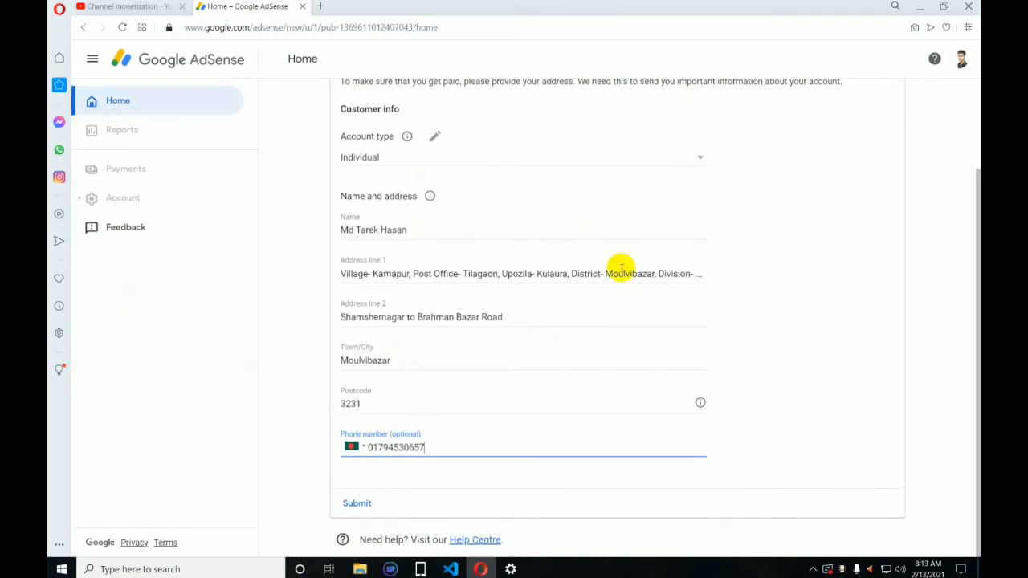
Correct the road name spelling in Address line 2.
scroll(619, 269, "up", 2)
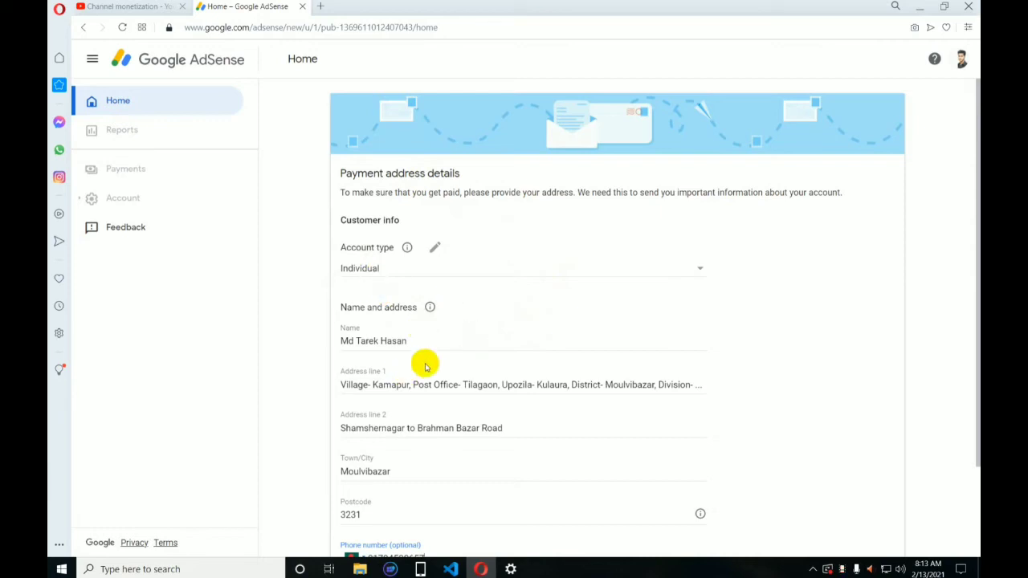
scroll(427, 365, "down", 1)
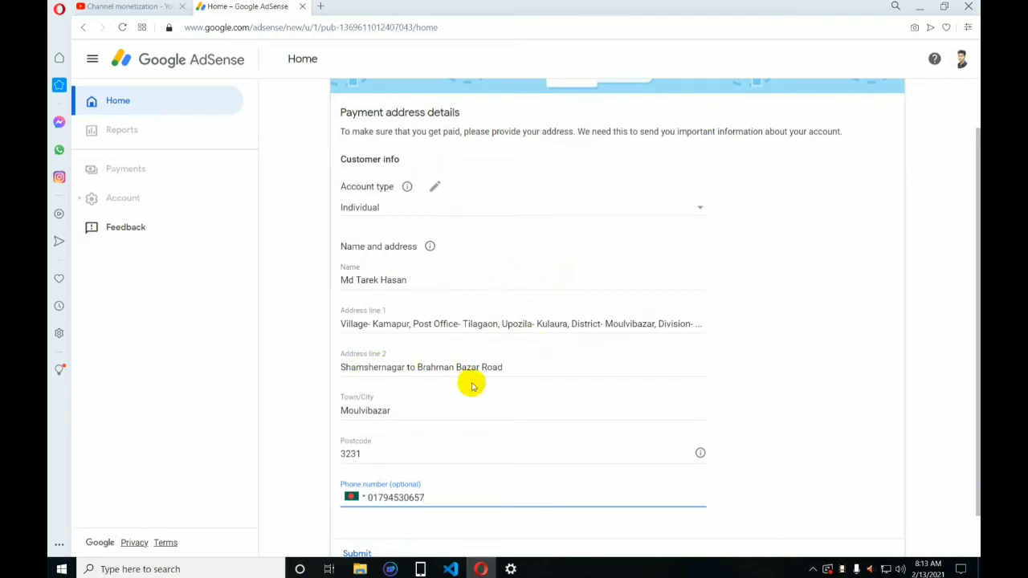
left_click(442, 366)
type("m")
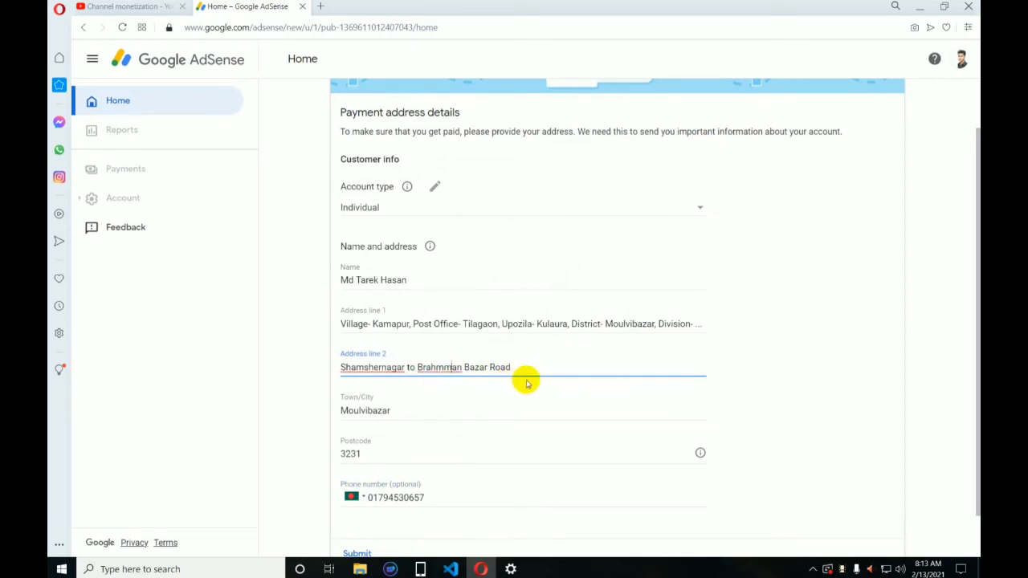
scroll(466, 405, "down", 1)
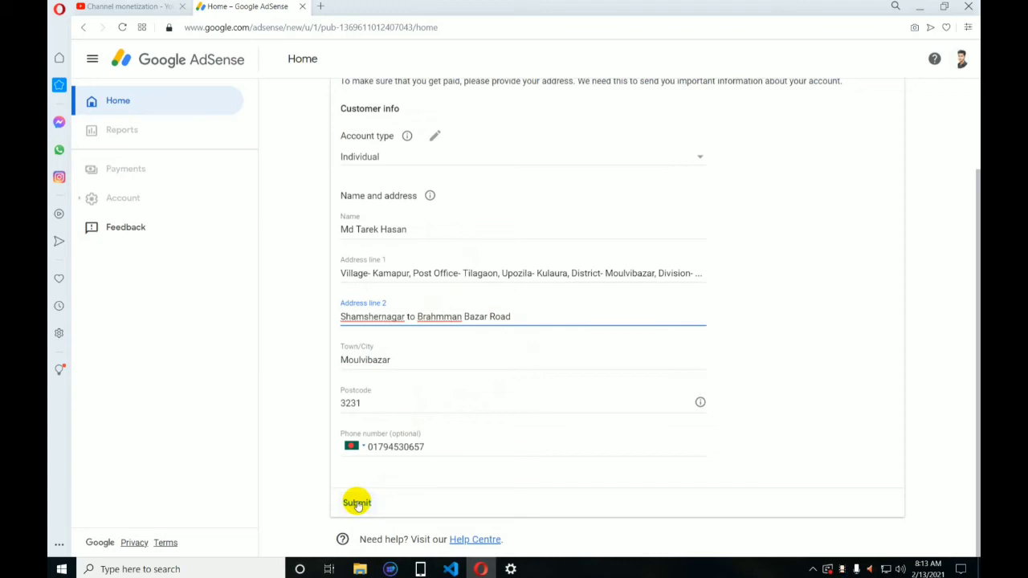
Submit the payment address details and redirect back to YouTube Studio.
left_click(357, 504)
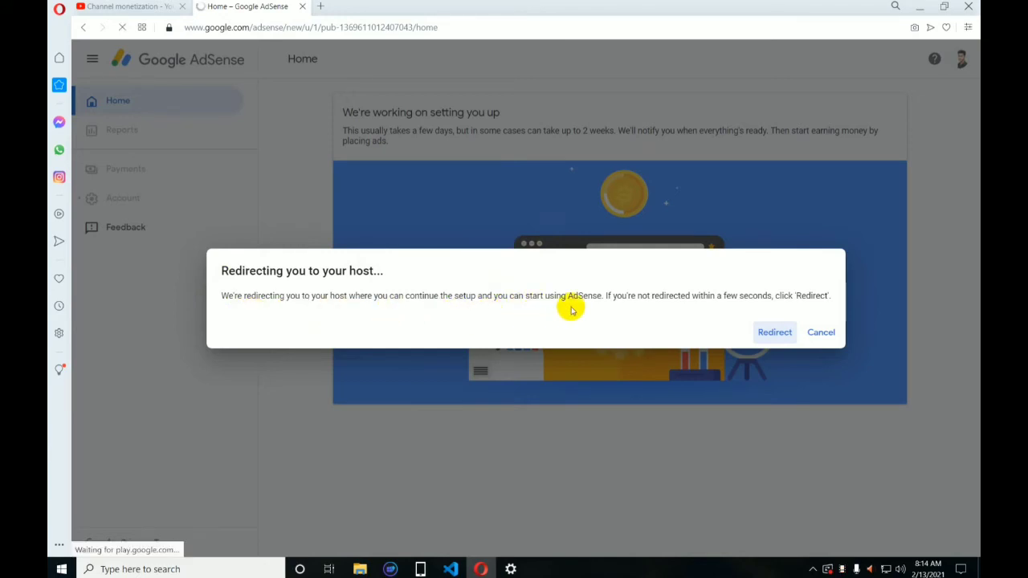
left_click(783, 334)
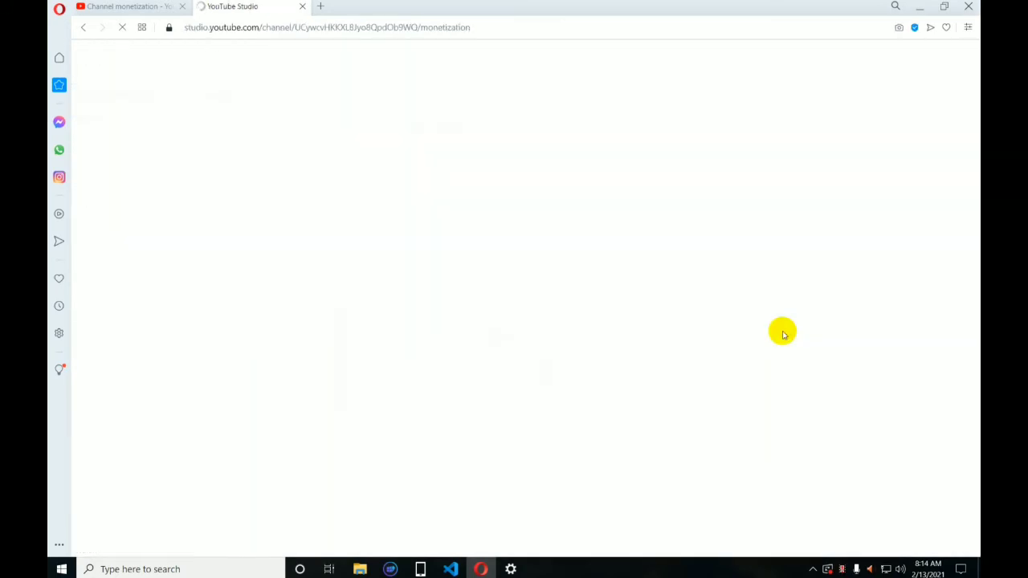